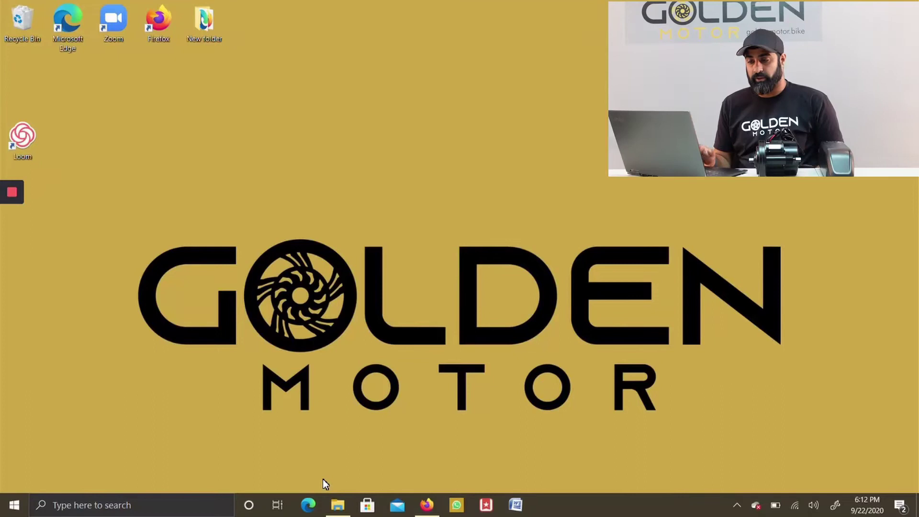
# Launch Microsoft Edge and go to goldenmotor.bike
pyautogui.click(74, 22)
pyautogui.doubleClick(74, 22)
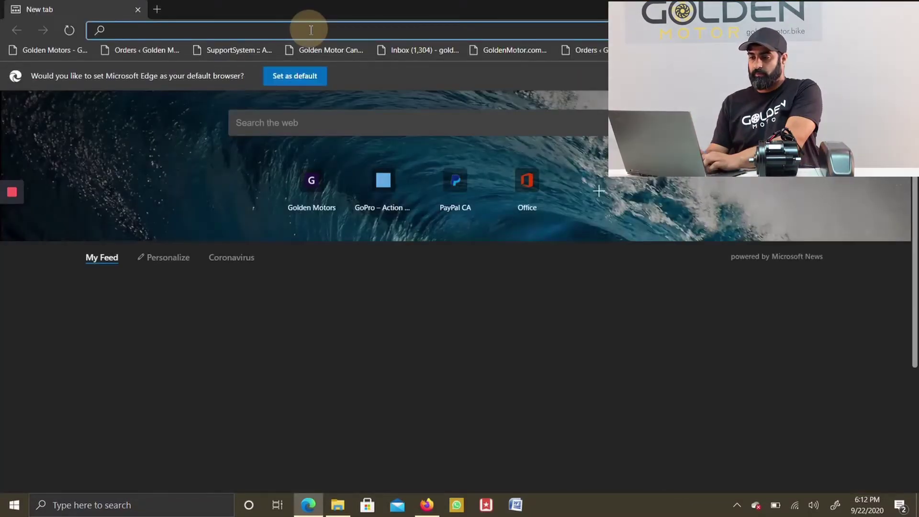
pyautogui.write('gol')
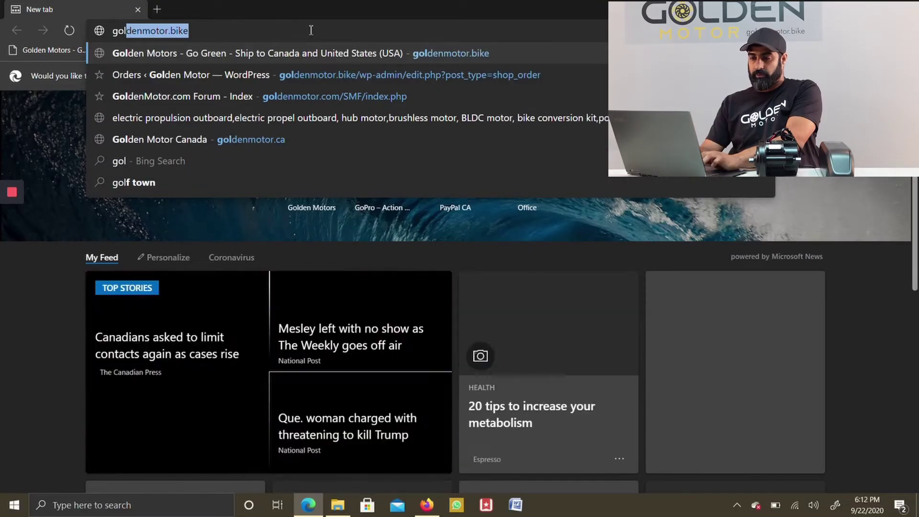
pyautogui.press('Return')
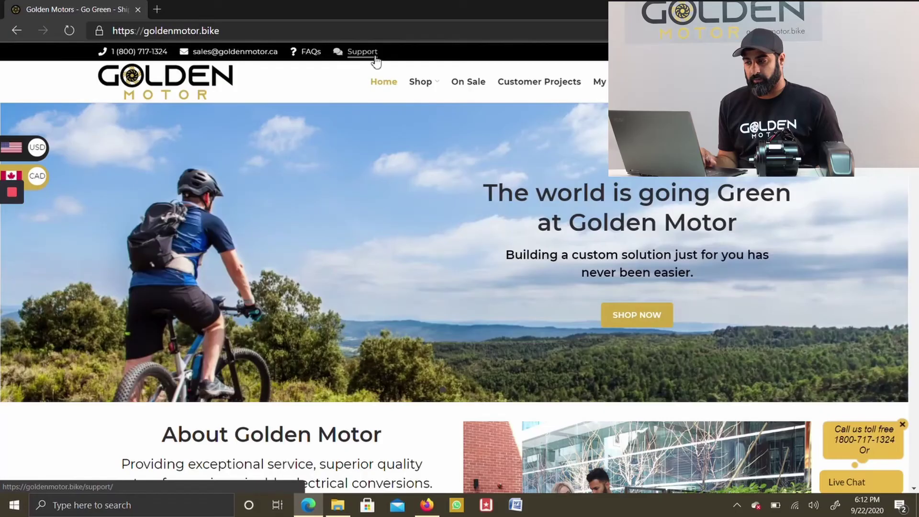
# From Support > Downloads, download the 'Convert bbshd from 48v to 52v' package (bafang-flash.zip)
pyautogui.click(373, 56)
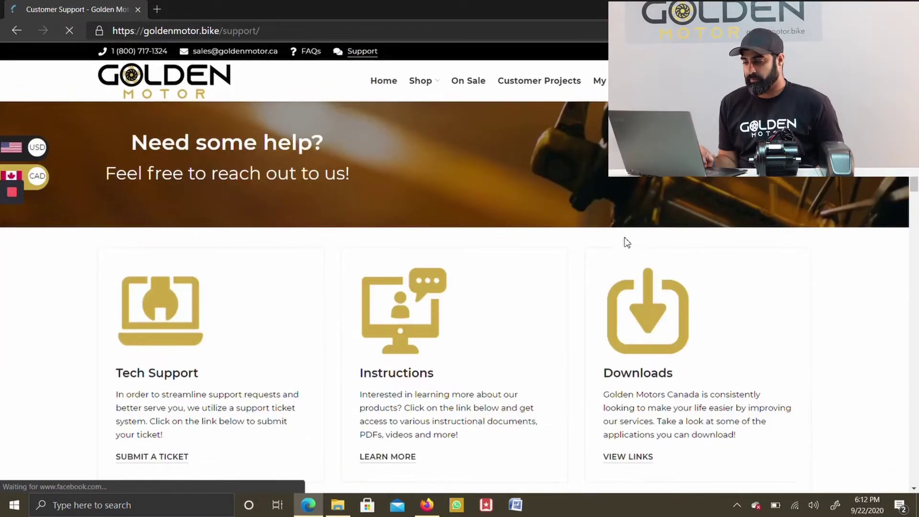
pyautogui.click(638, 465)
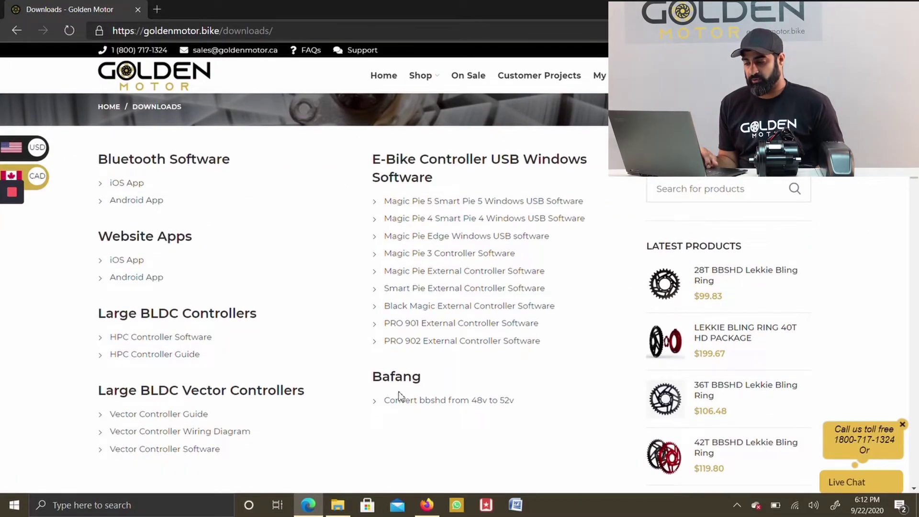
pyautogui.click(414, 407)
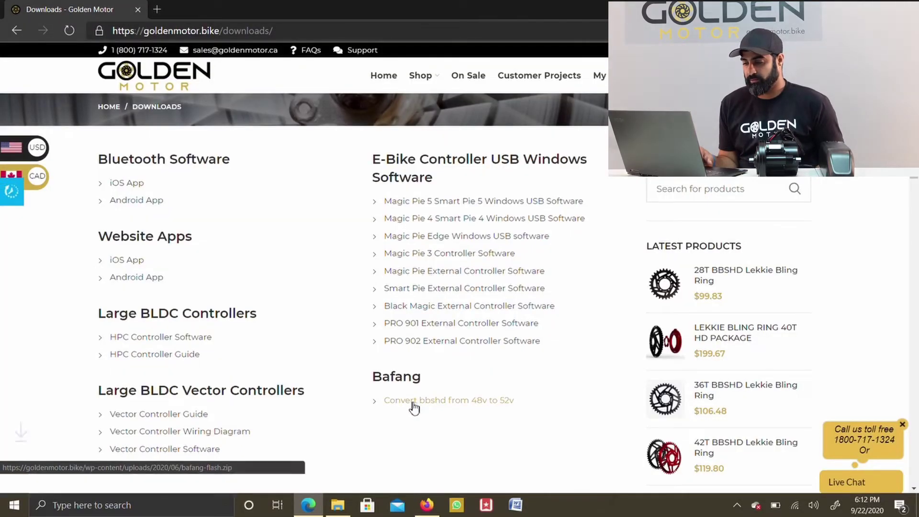
# Open bafang-flash (1).zip in WinRAR and extract its 'bafang flash' folder to the Desktop
pyautogui.click(113, 476)
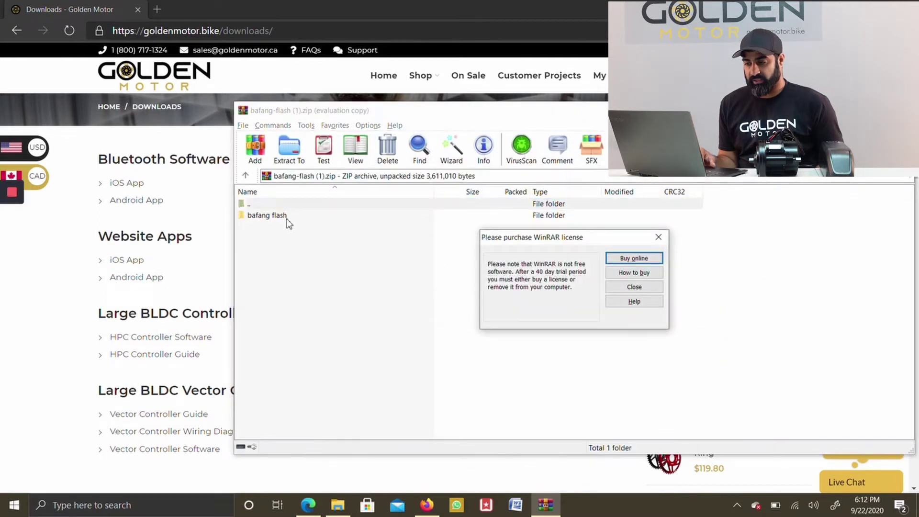
pyautogui.click(634, 287)
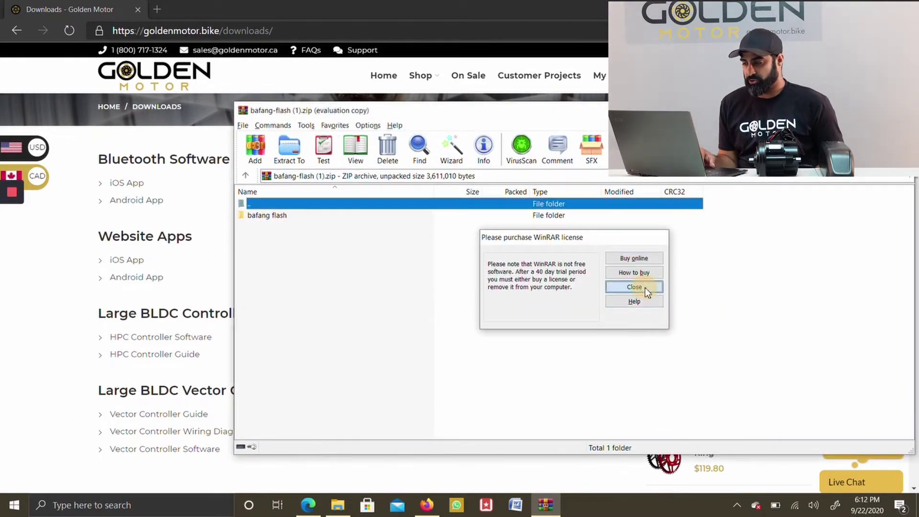
pyautogui.click(285, 216)
pyautogui.click(289, 147)
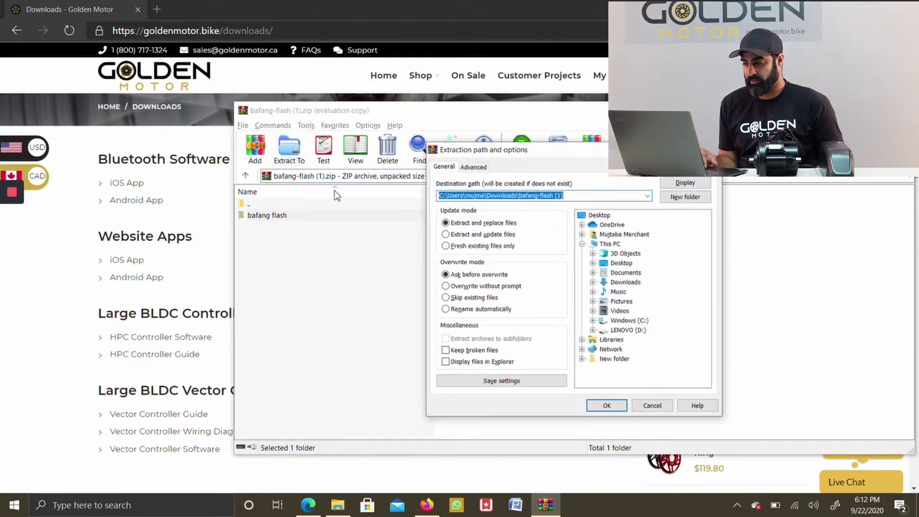
pyautogui.click(628, 263)
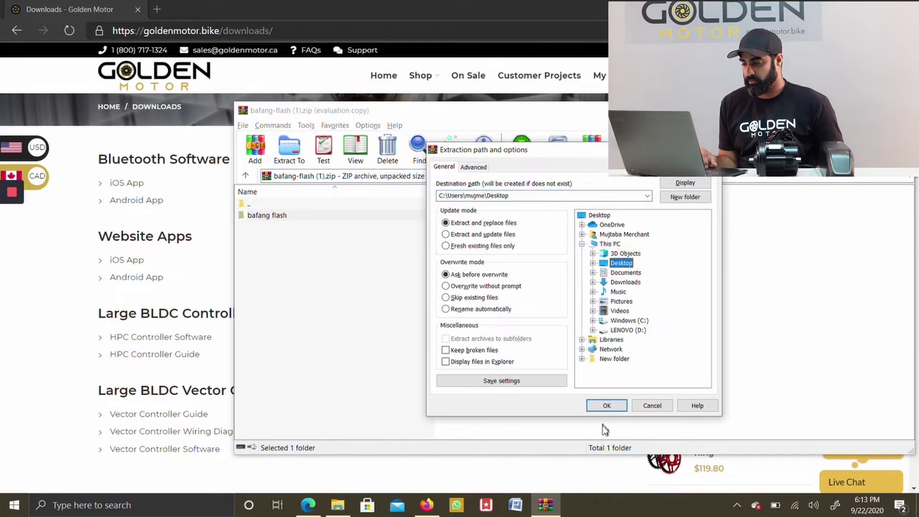
pyautogui.click(606, 405)
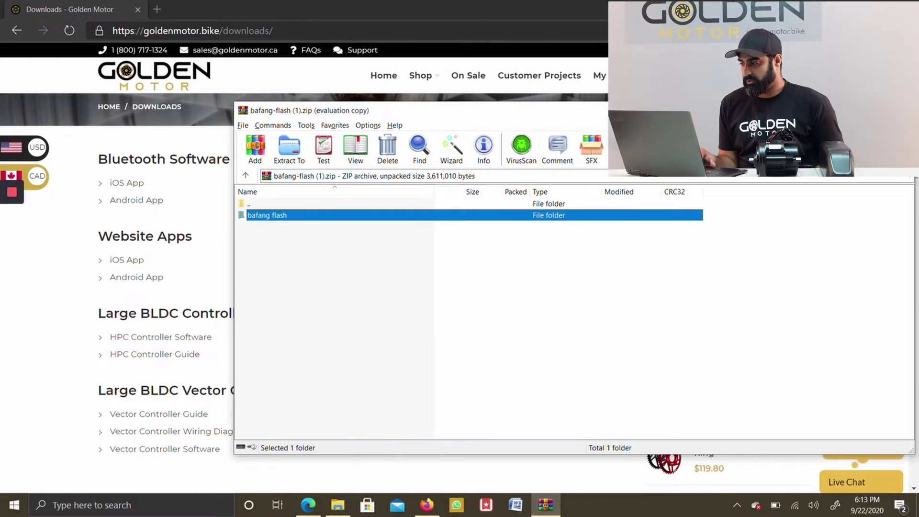
# Close WinRAR and open the extracted bafang flash folder full screen
pyautogui.hotkey('alt', 'F4')
pyautogui.hotkey('alt', 'F4')
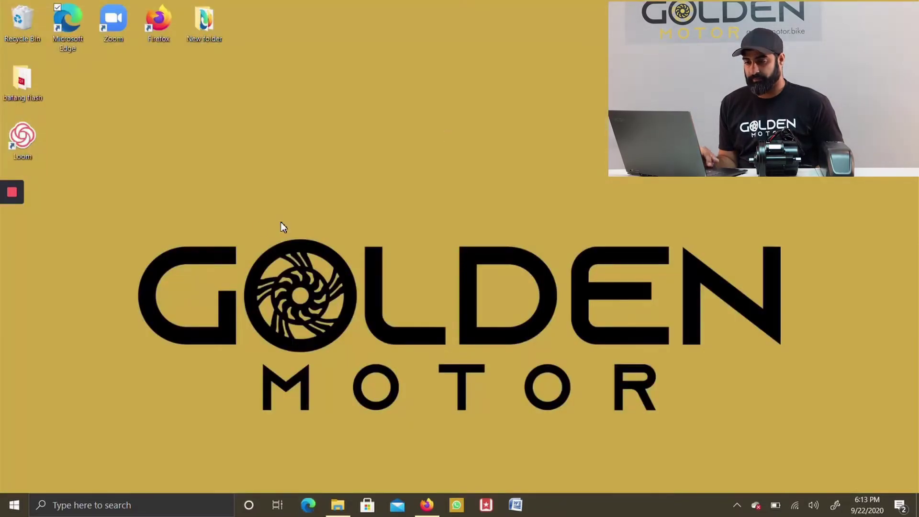
pyautogui.click(37, 87)
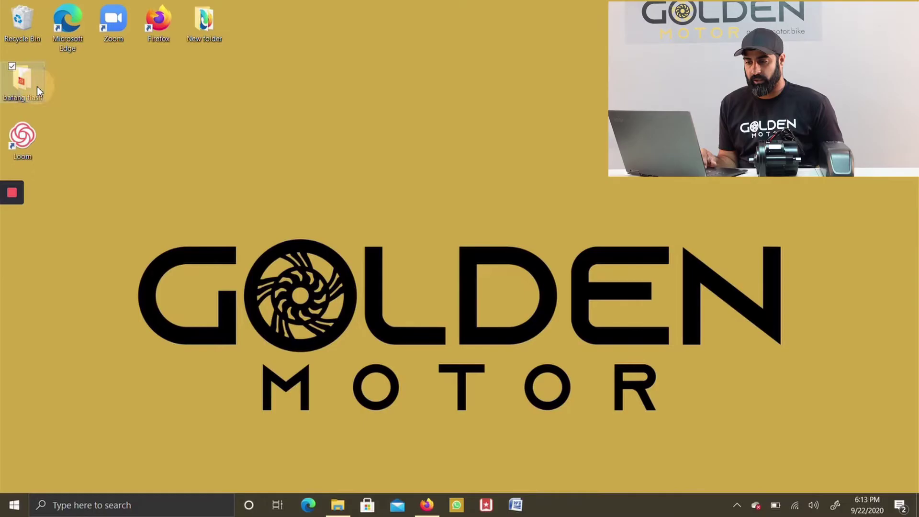
pyautogui.doubleClick(38, 87)
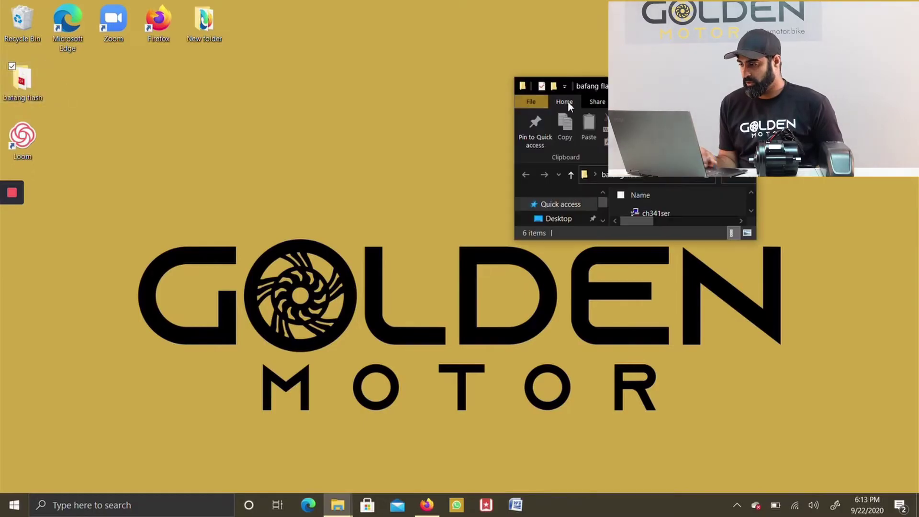
pyautogui.press('super+Up')
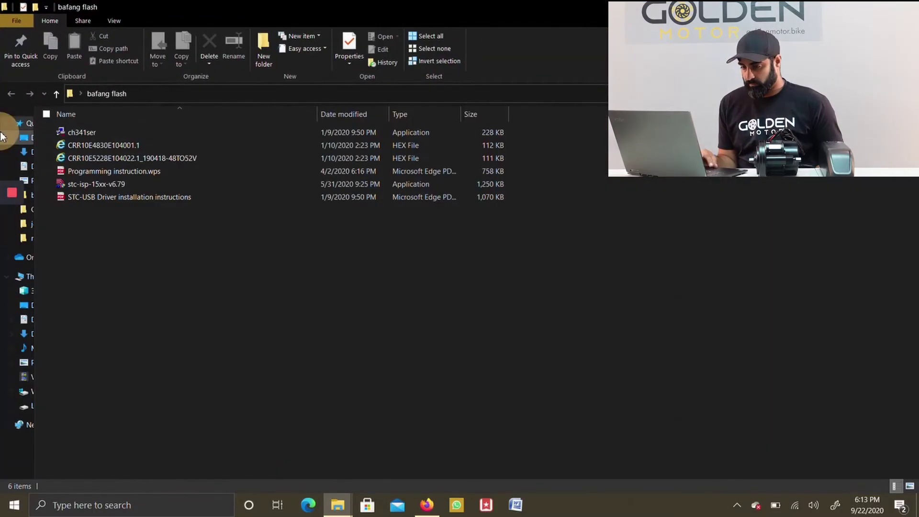
# Run ch341ser and install the USB-SERIAL CH340 driver, then close DriverSetup
pyautogui.doubleClick(85, 136)
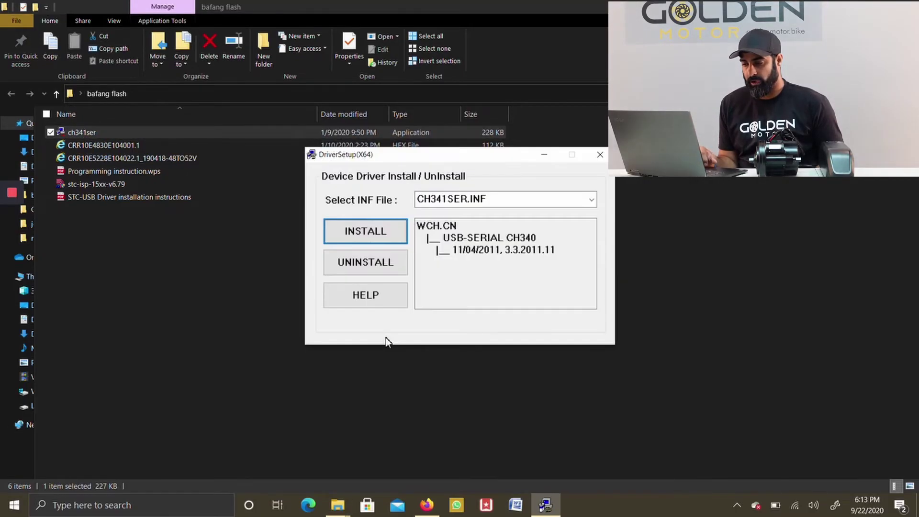
pyautogui.click(370, 237)
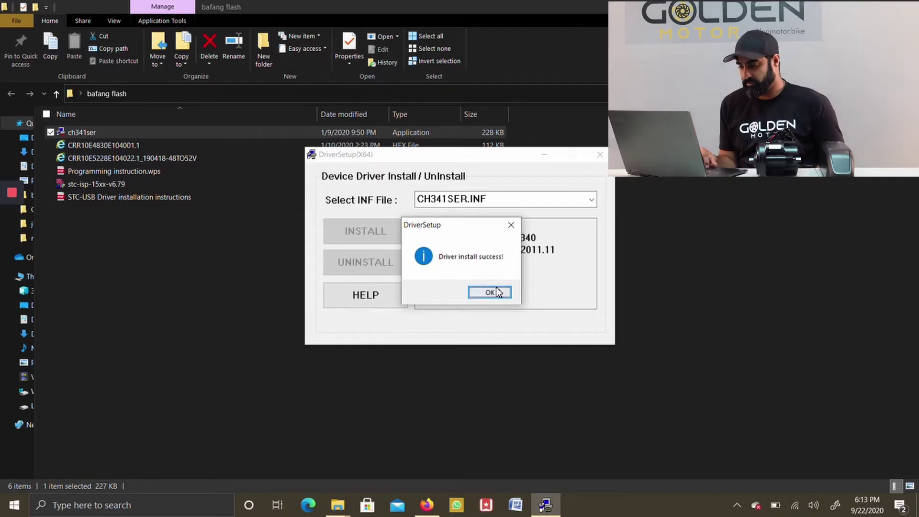
pyautogui.click(497, 292)
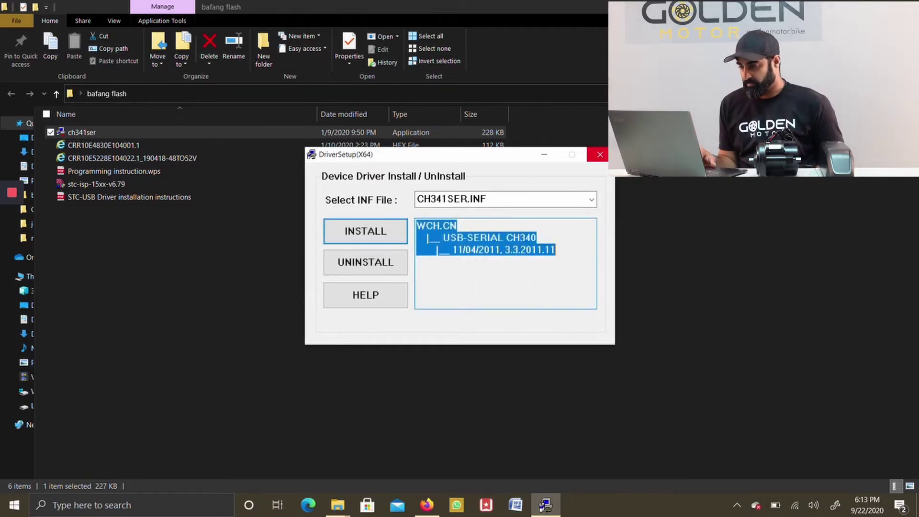
pyautogui.click(600, 155)
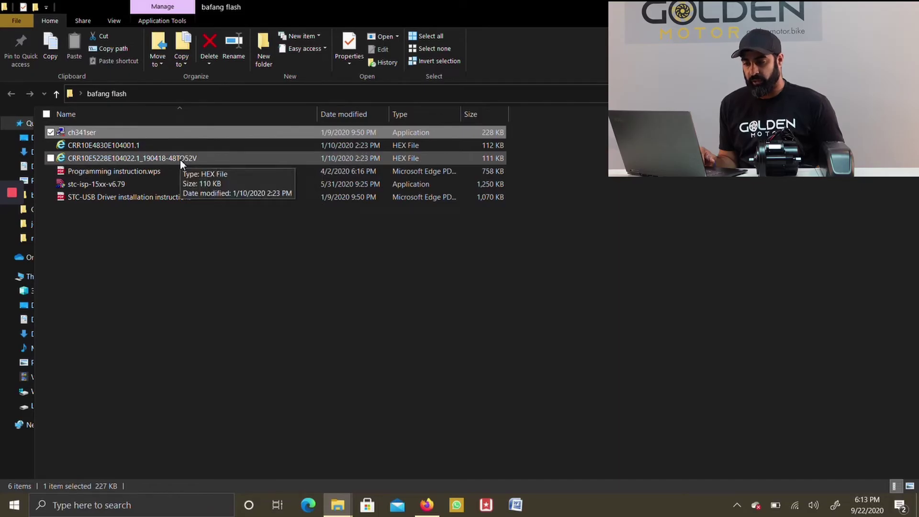
# Start stc-isp-15xx-v6.79 from the bafang flash folder
pyautogui.click(122, 182)
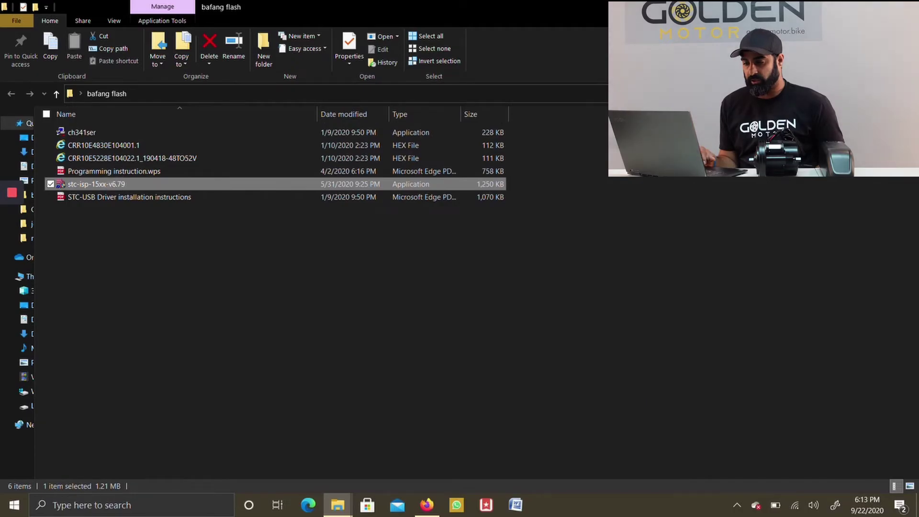
pyautogui.doubleClick(123, 183)
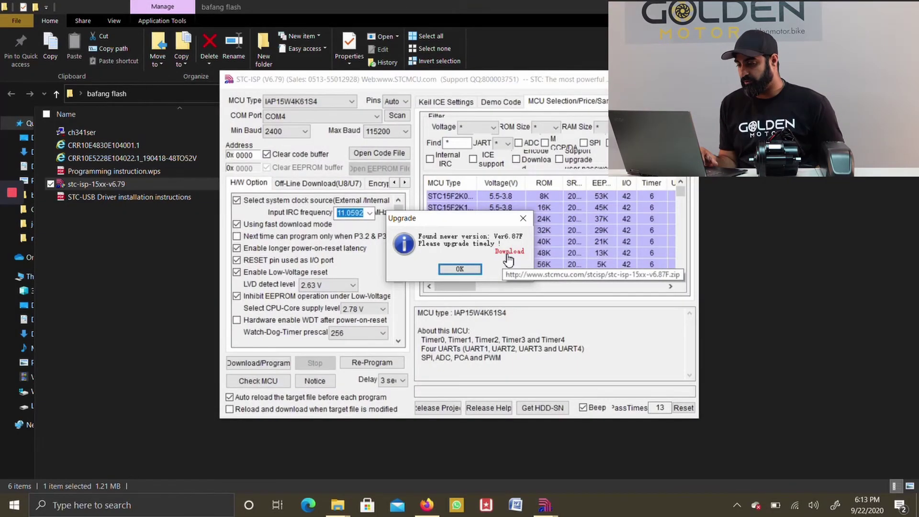
# Download the STC-ISP Ver6.87F update package into the bafang flash folder
pyautogui.click(508, 252)
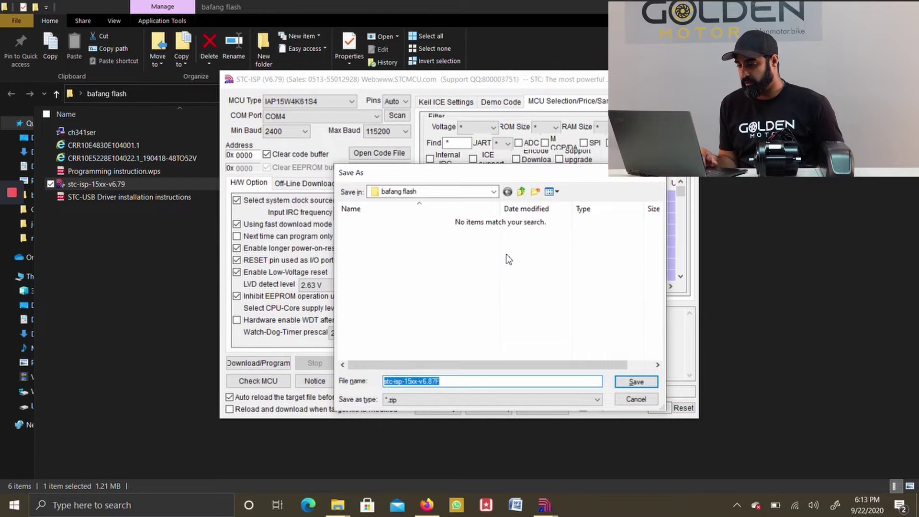
pyautogui.click(636, 381)
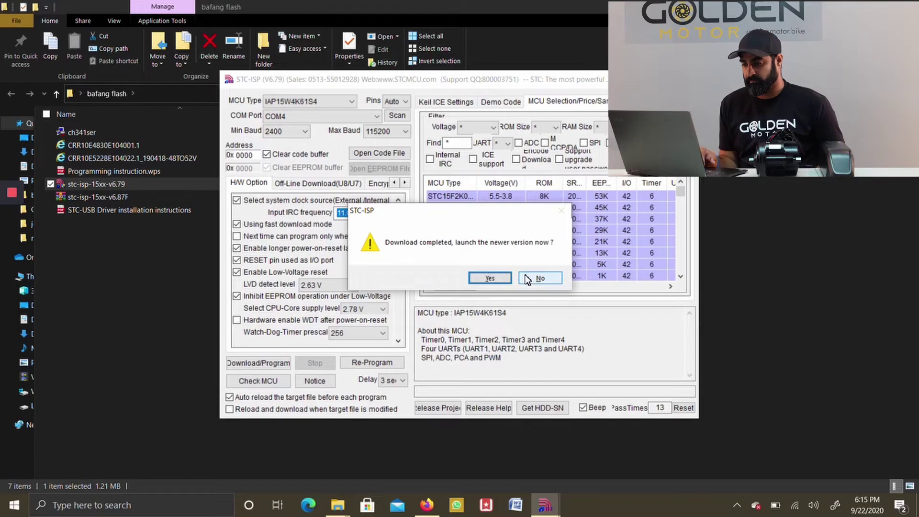
# Extract the stc-isp-15xx-v6.87F zip into Desktop > bafang flash, then close WinRAR
pyautogui.click(500, 280)
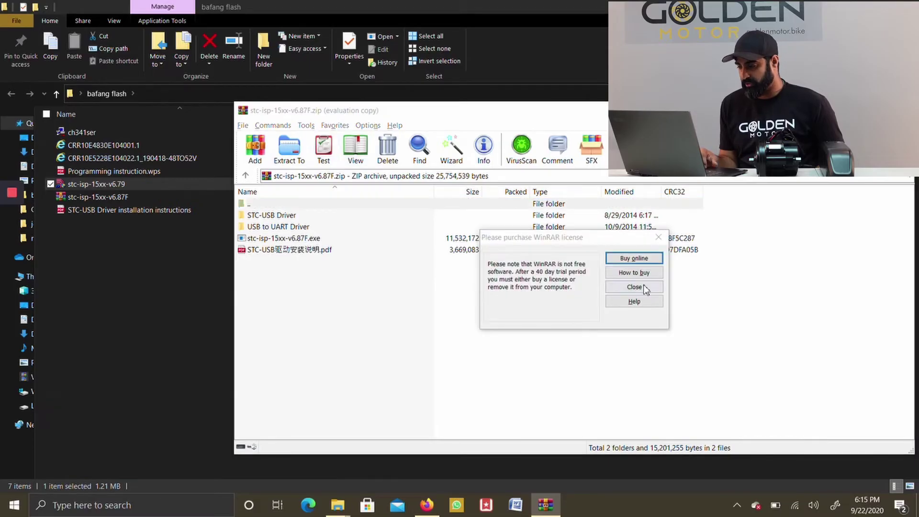
pyautogui.click(646, 288)
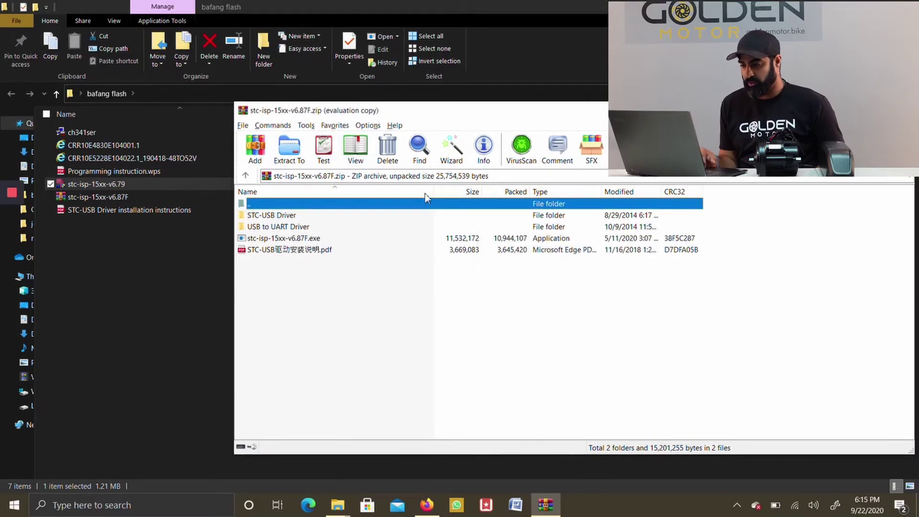
pyautogui.click(303, 154)
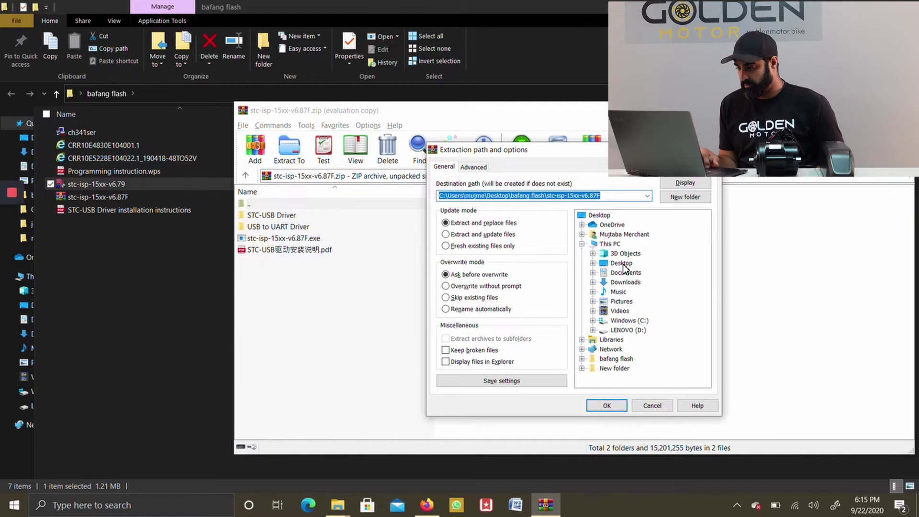
pyautogui.click(599, 264)
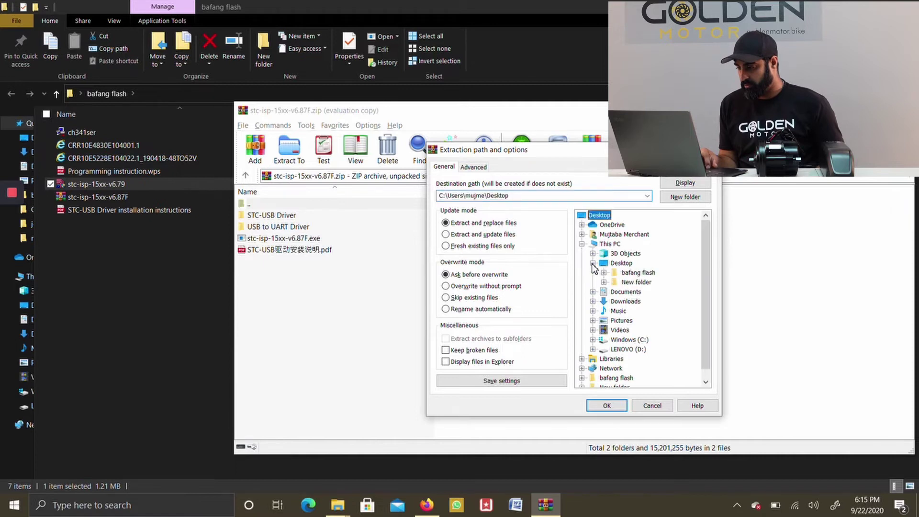
pyautogui.click(639, 274)
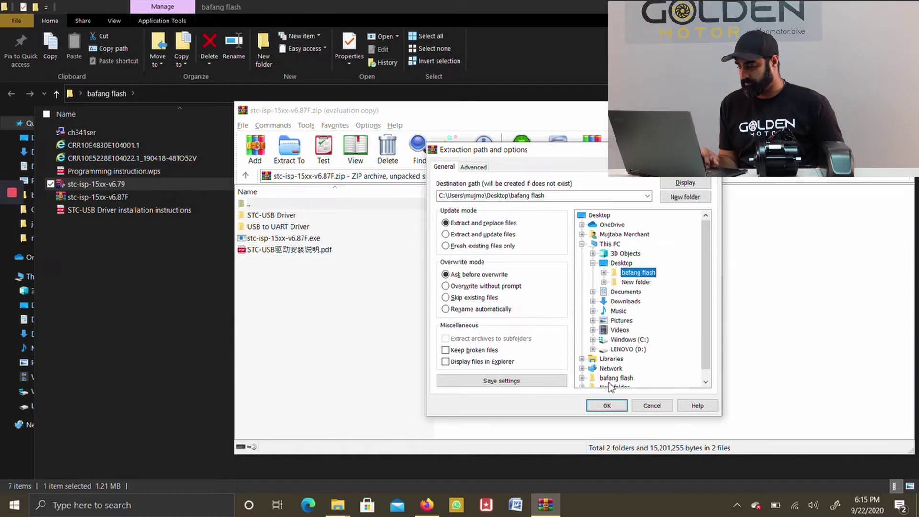
pyautogui.click(607, 405)
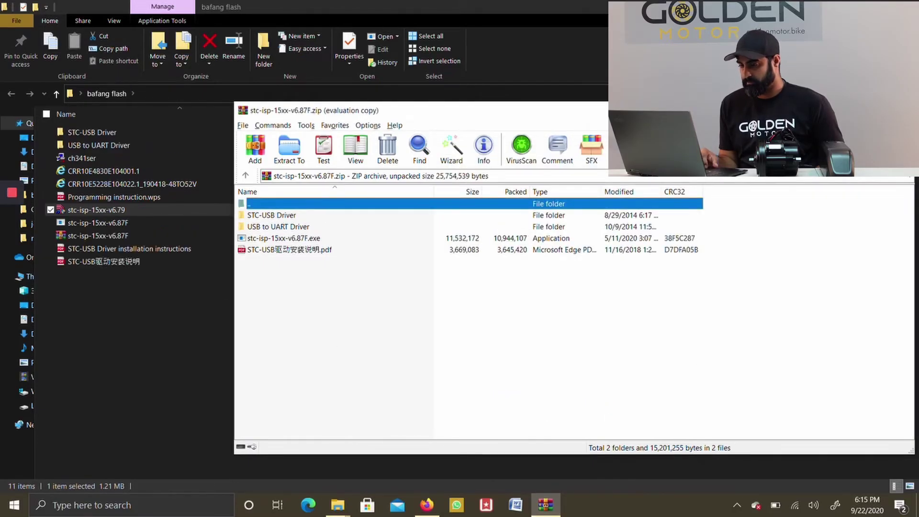
pyautogui.press('Escape')
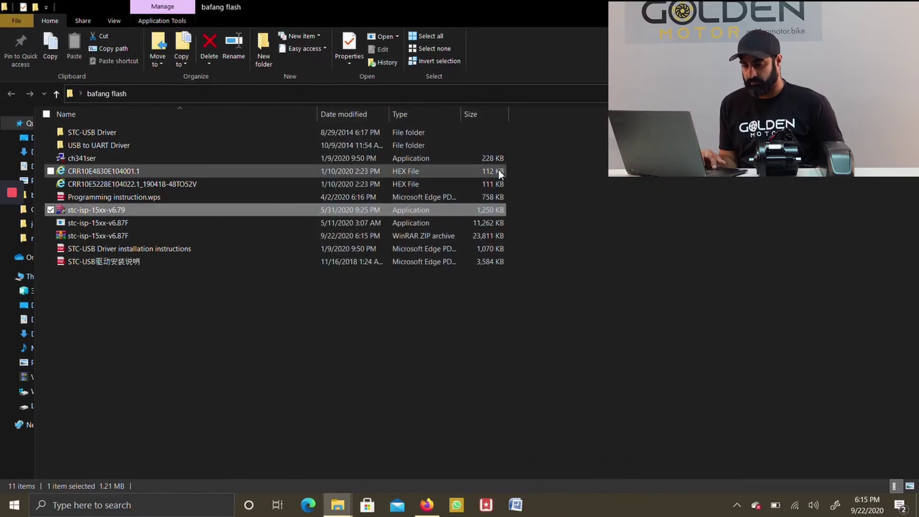
# Run STC-ISP v6.87F on COM3 (USB-SERIAL CH340) with max baud 57600 and open the code file picker
pyautogui.click(145, 225)
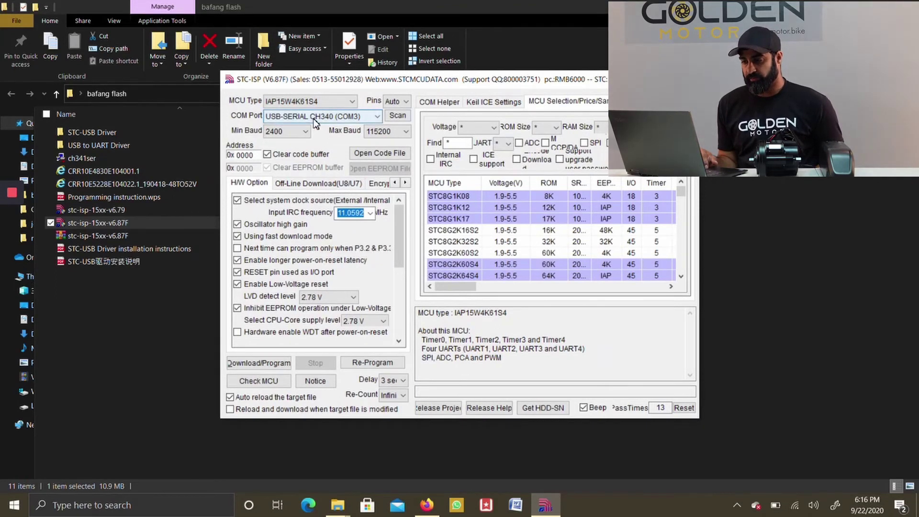
pyautogui.click(354, 120)
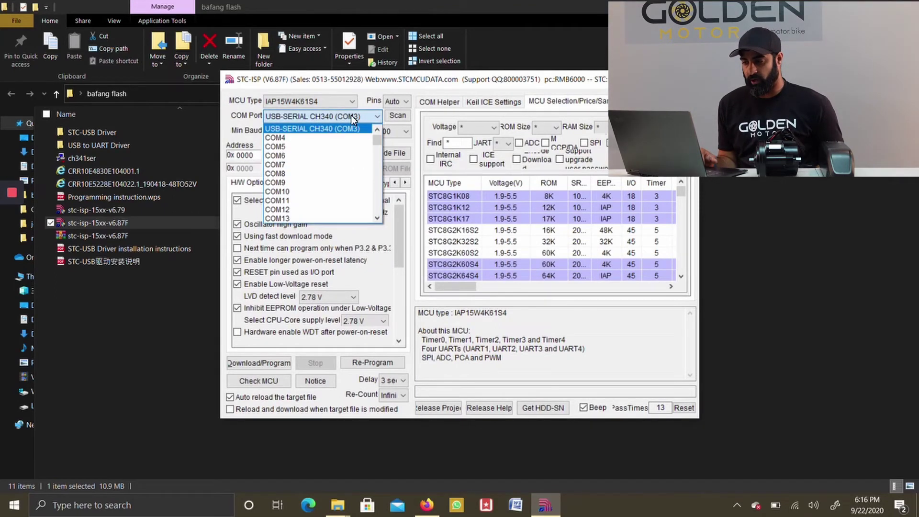
pyautogui.click(353, 119)
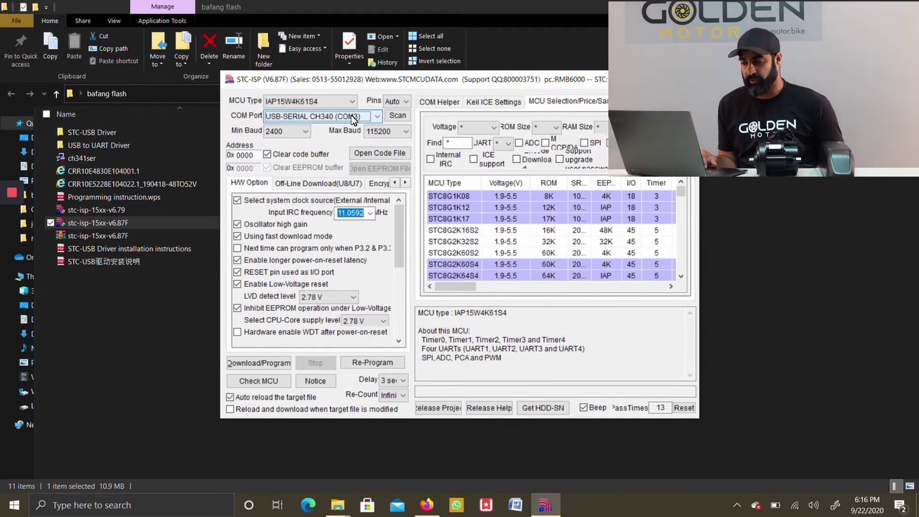
pyautogui.click(392, 134)
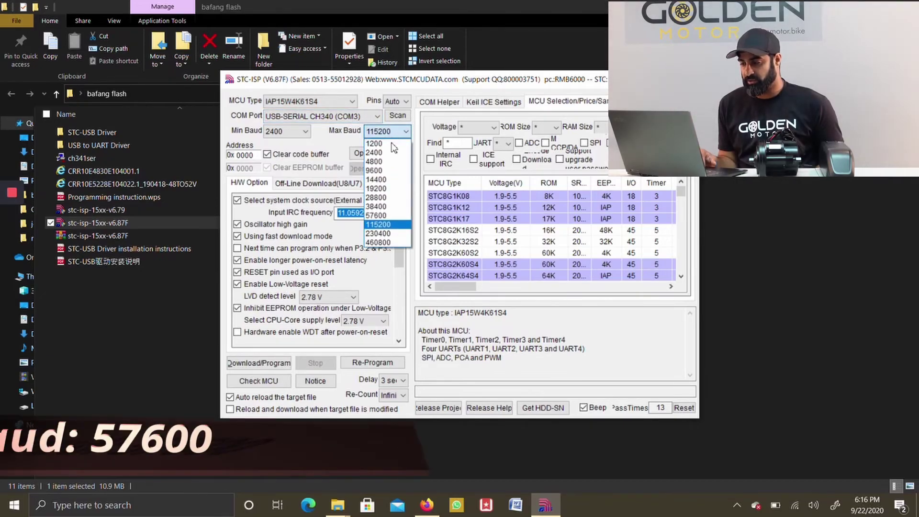
pyautogui.click(388, 216)
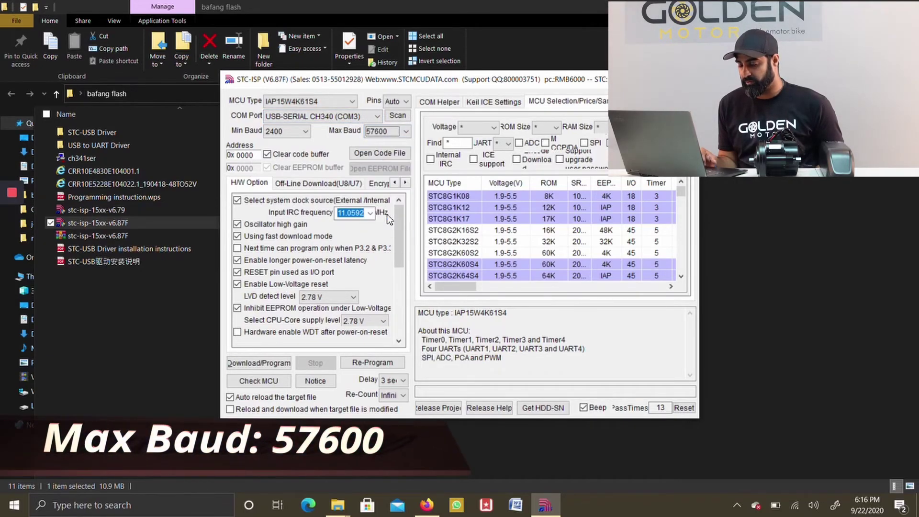
pyautogui.click(391, 155)
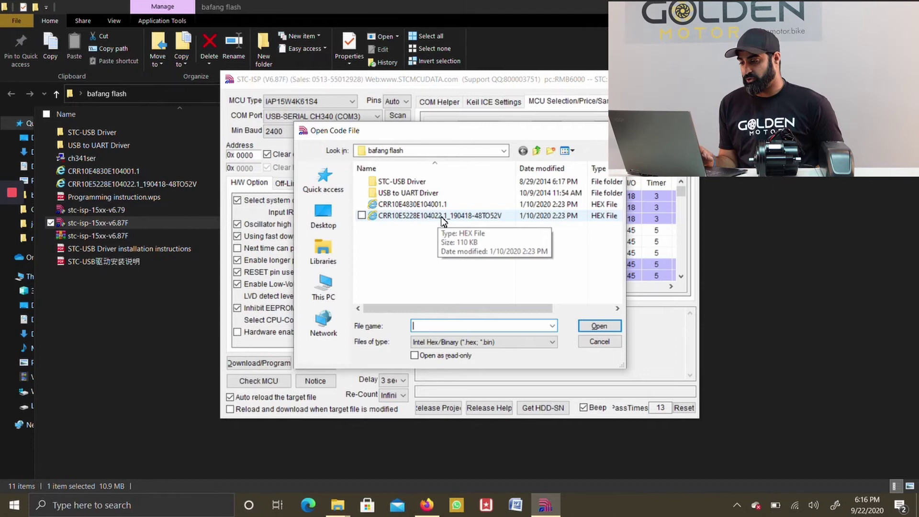
# Load the CRR10E5228E104022.1_190418-48TO52V HEX, set IRC frequency 18.432 MHz and LVD level 3.86 V
pyautogui.click(441, 217)
pyautogui.click(599, 326)
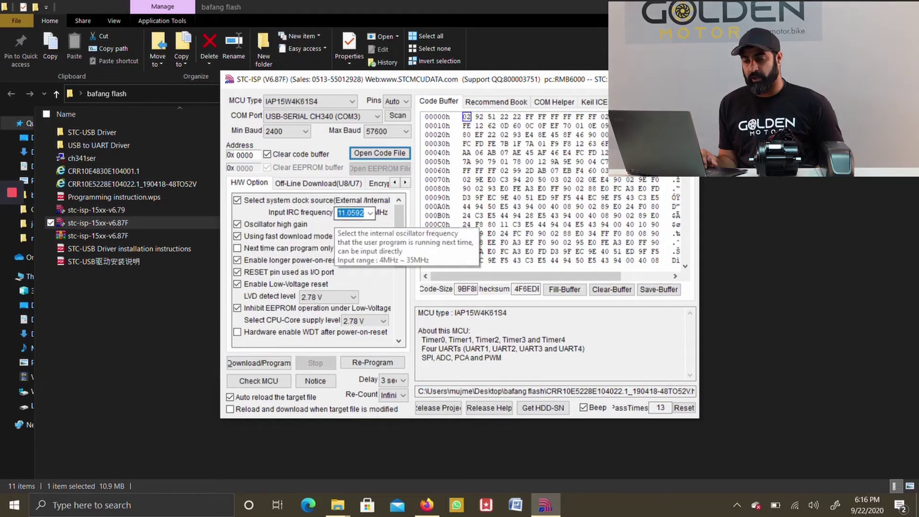
pyautogui.click(371, 213)
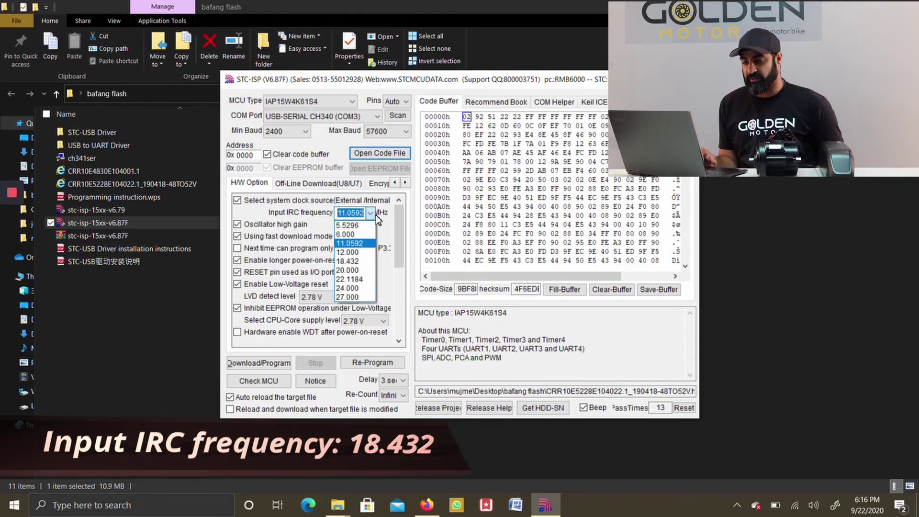
pyautogui.click(363, 261)
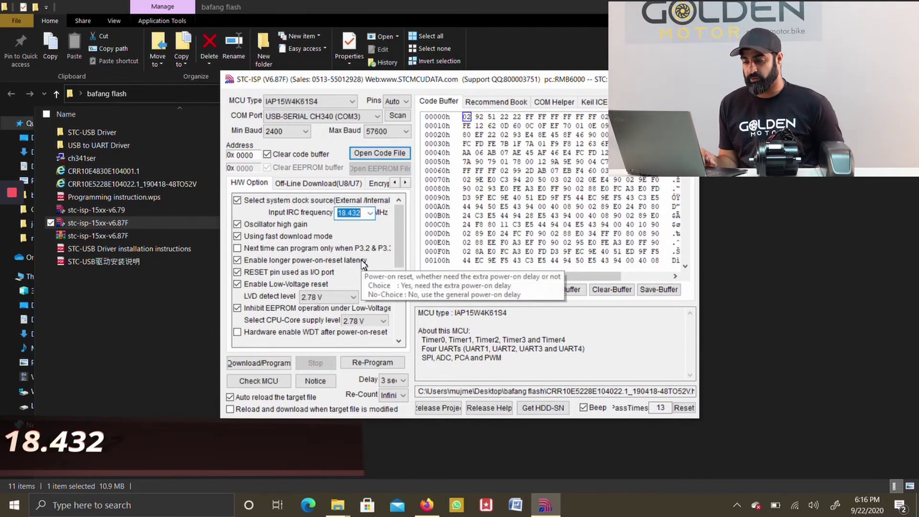
pyautogui.click(325, 298)
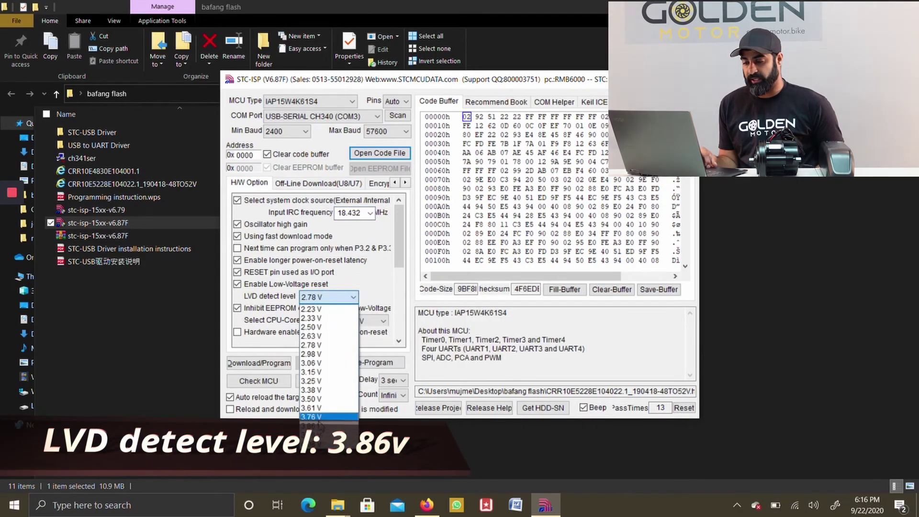
pyautogui.click(317, 423)
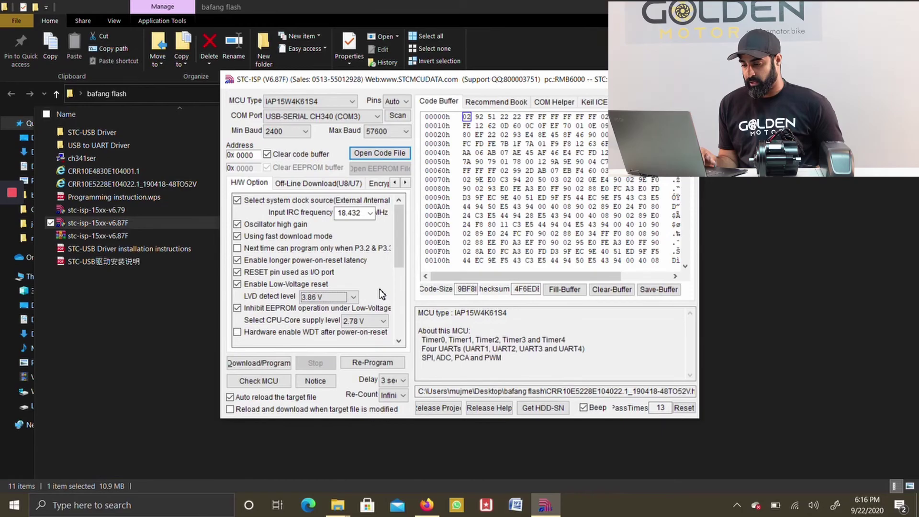
# Check the IAP15W4K61S4 MCU, program the firmware until 'Complete!', then close STC-ISP
pyautogui.click(273, 381)
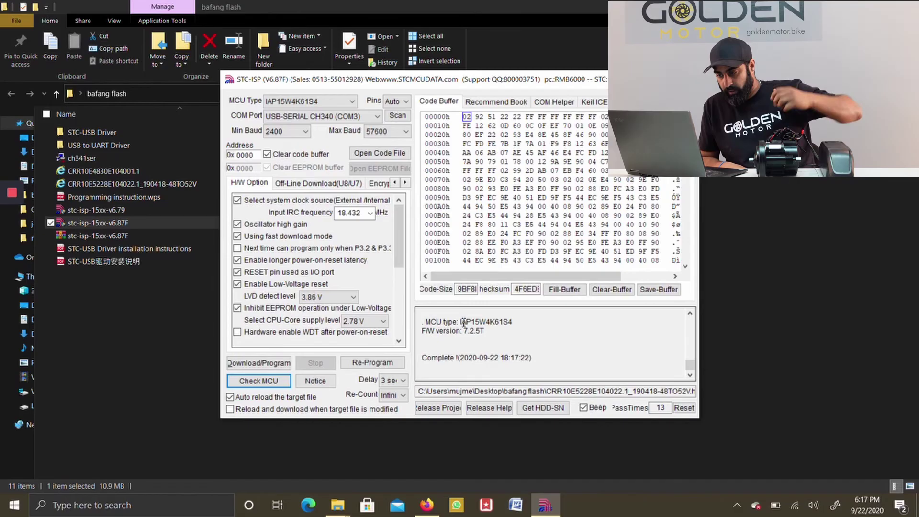
pyautogui.click(258, 364)
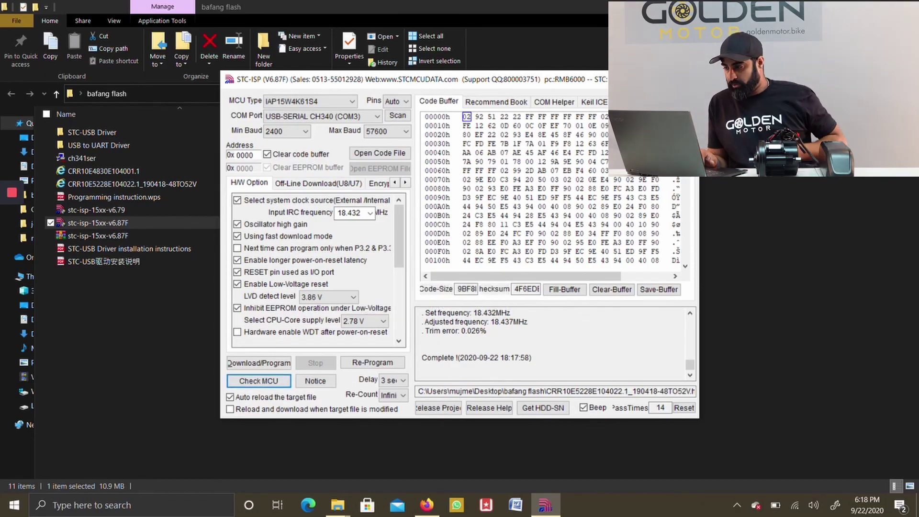
pyautogui.hotkey('alt', 'F4')
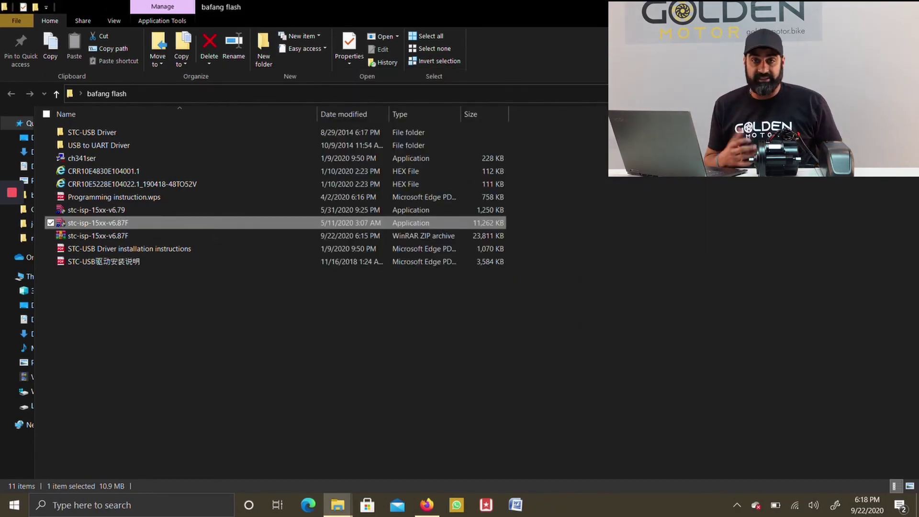